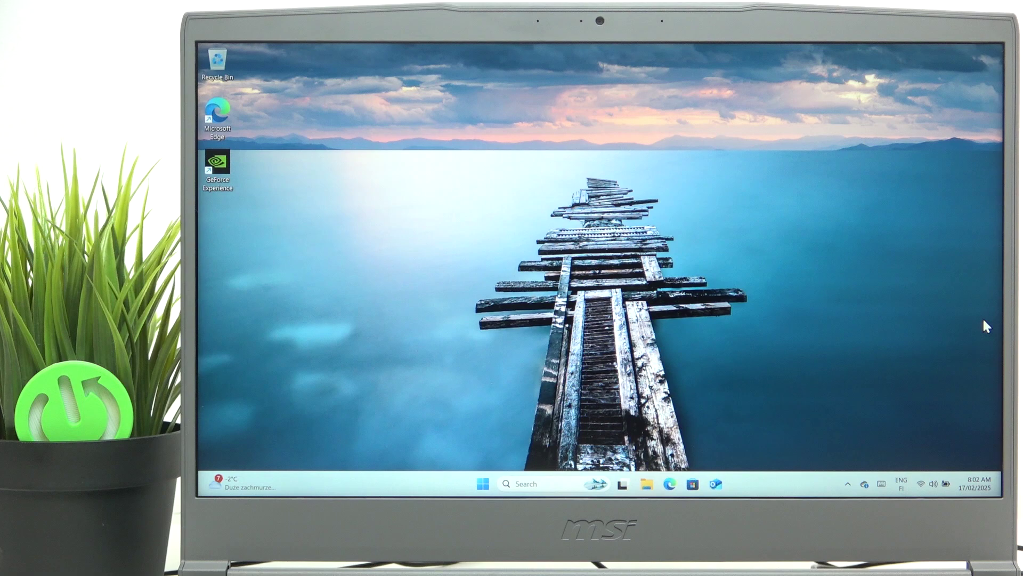
Drop the volume slider in Quick Settings to about half, then push it back to maximum
click(931, 485)
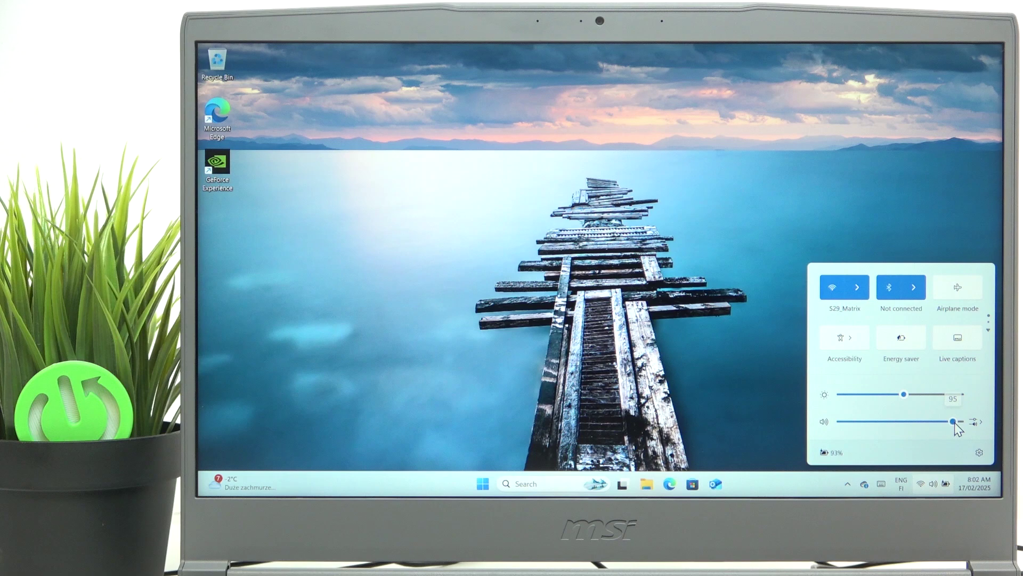
drag(955, 423, 907, 430)
key(End)
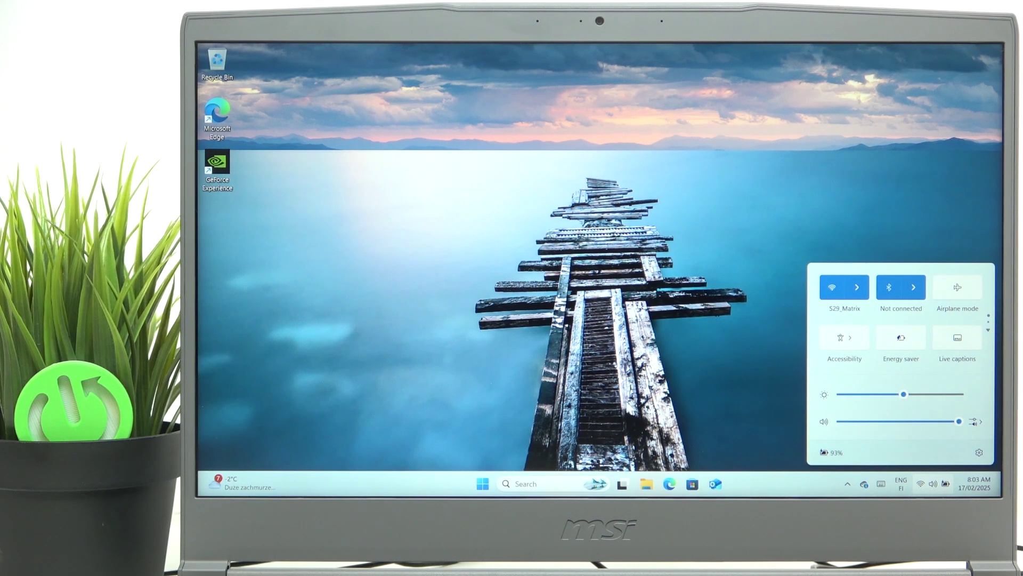
Dismiss the Quick Settings panel with Esc, leaving volume near maximum
key(Escape)
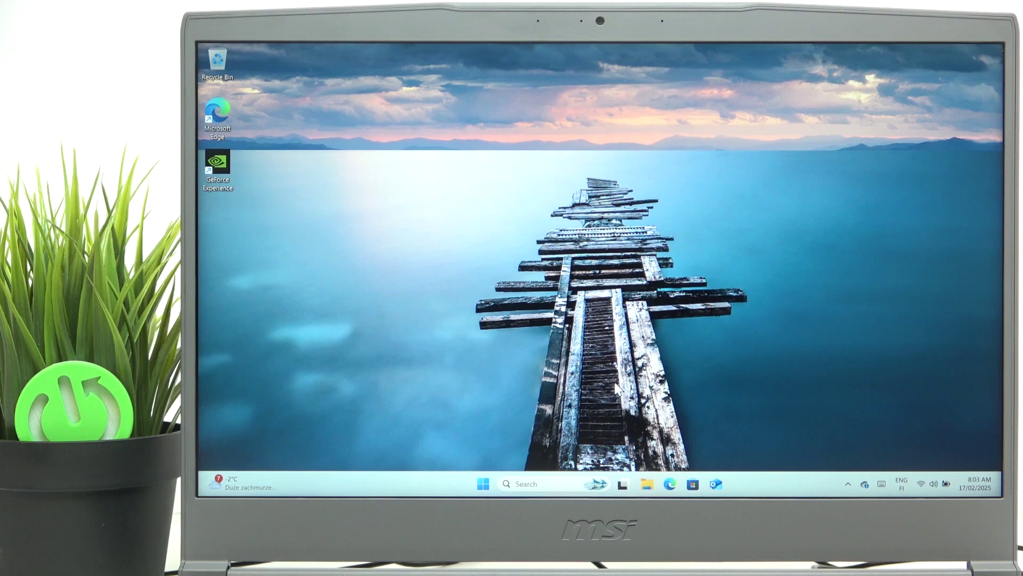